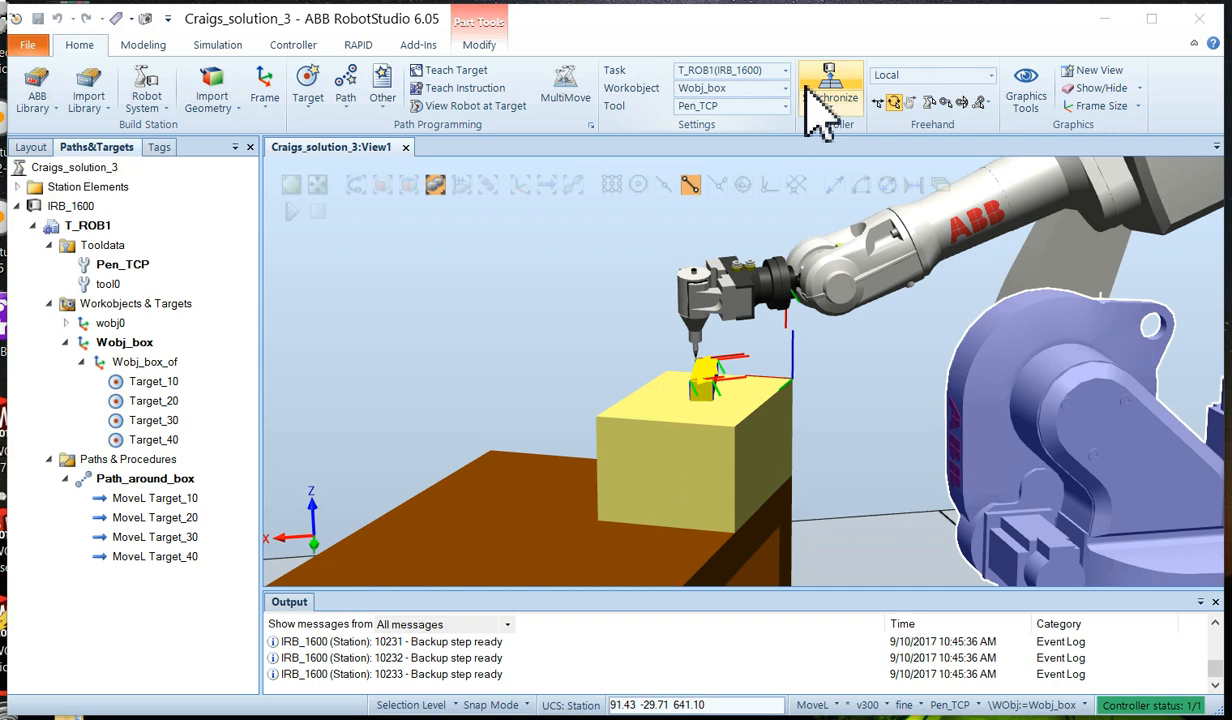
- Synchronize Path_around_box, Pen_TCP and Wobj_box to RAPID with all items kept checked
{"action": "left_click", "coordinate": [830, 90]}
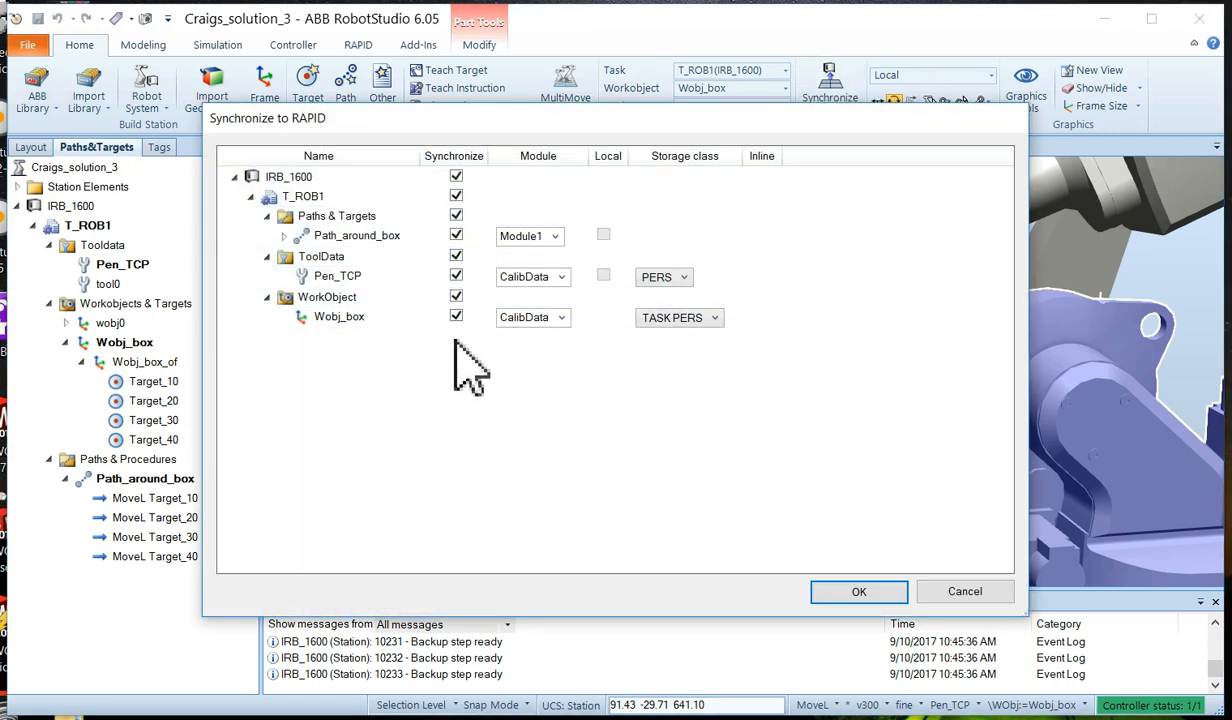
{"action": "left_click", "coordinate": [857, 591]}
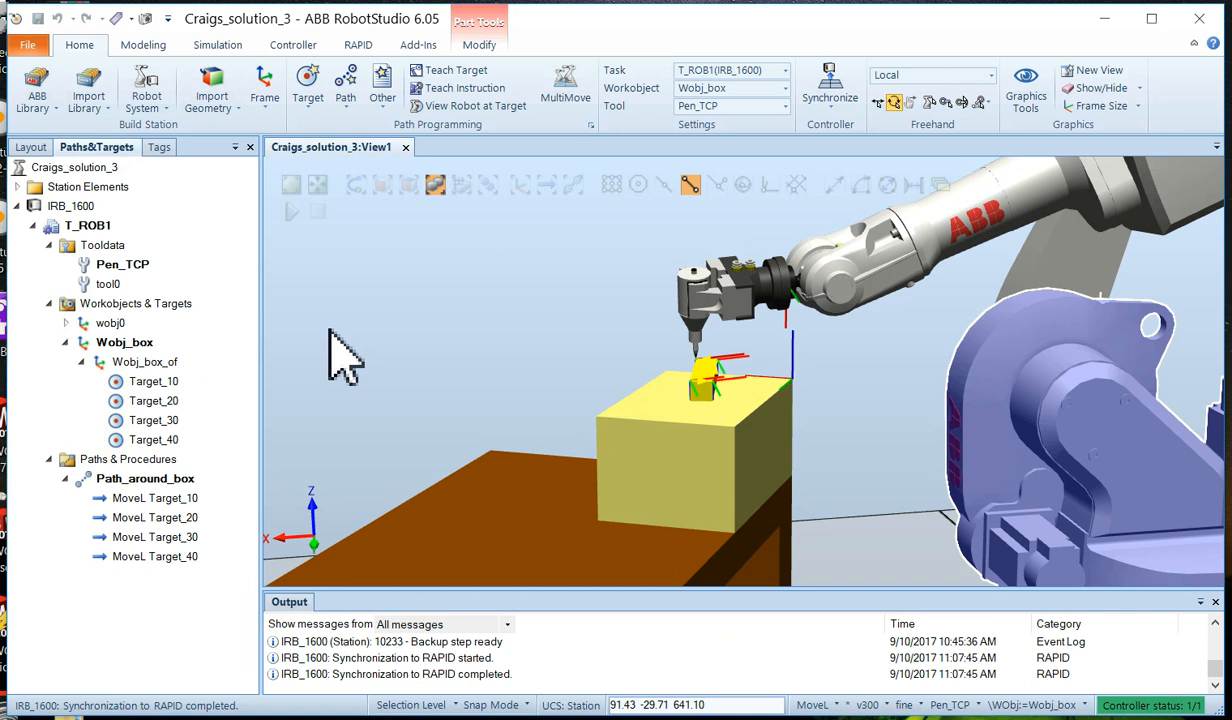
- Show Module1's Path_around_box code and select its four MoveL lines to Target_10–40
{"action": "left_click", "coordinate": [358, 45]}
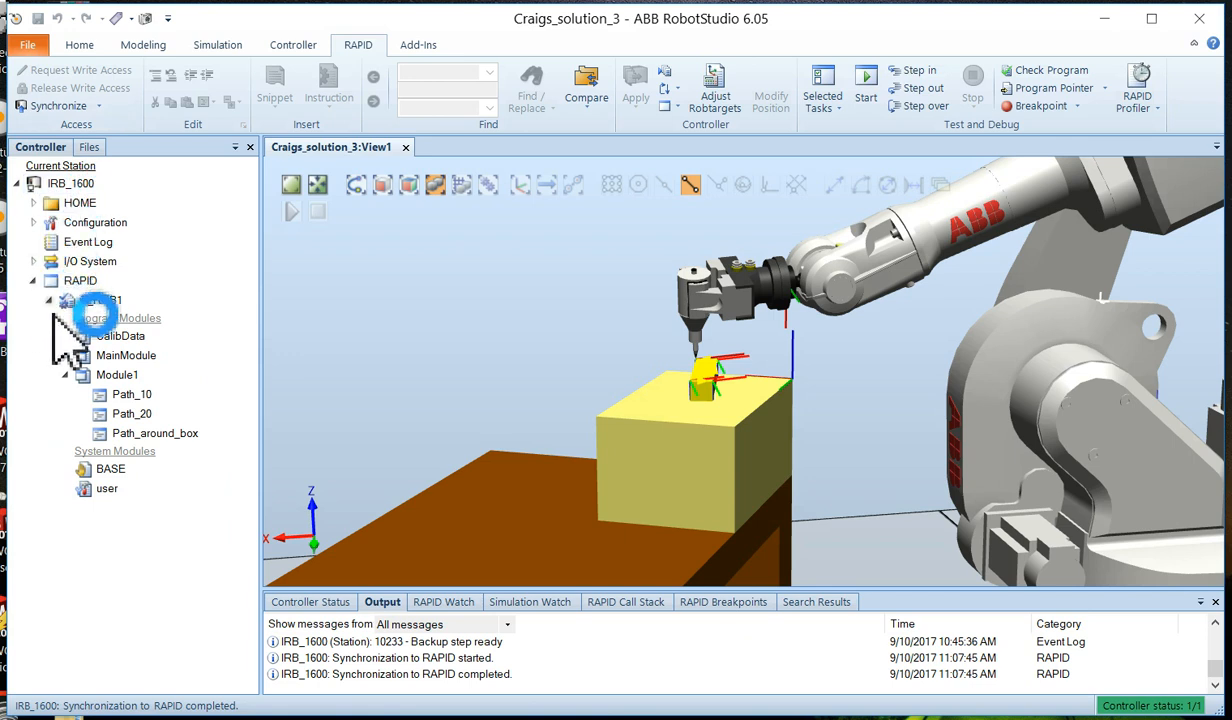
{"action": "left_click", "coordinate": [150, 433]}
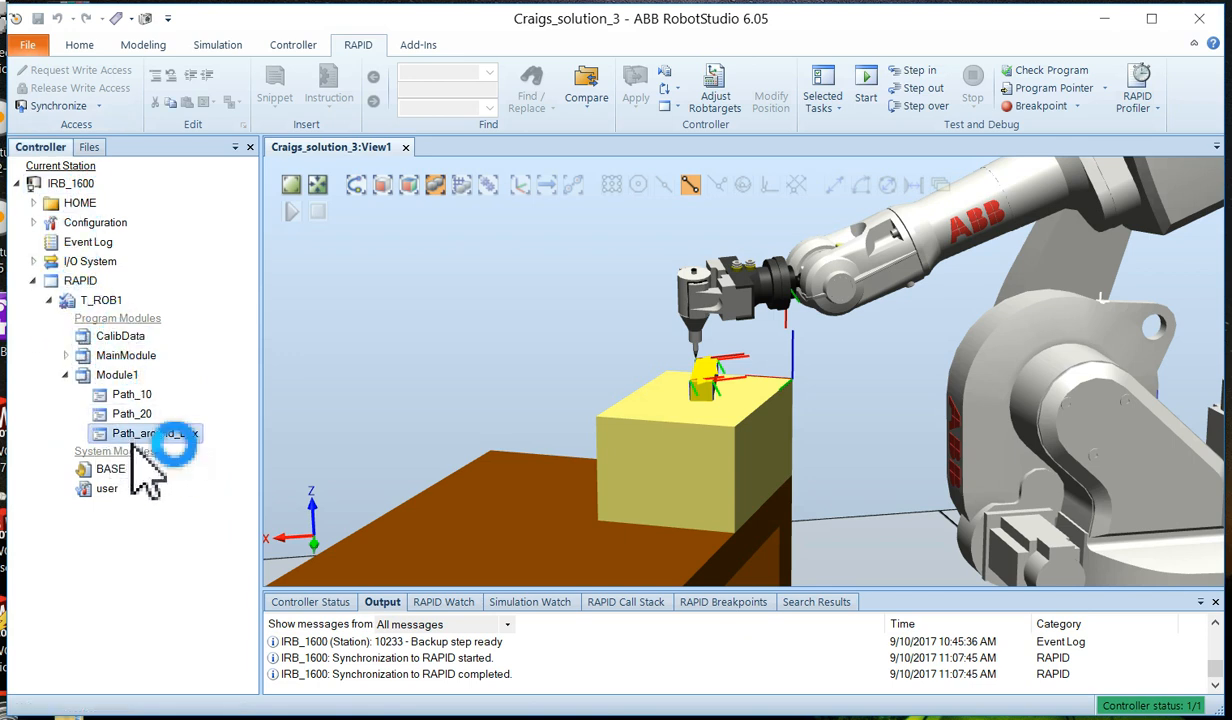
{"action": "double_click", "coordinate": [150, 433]}
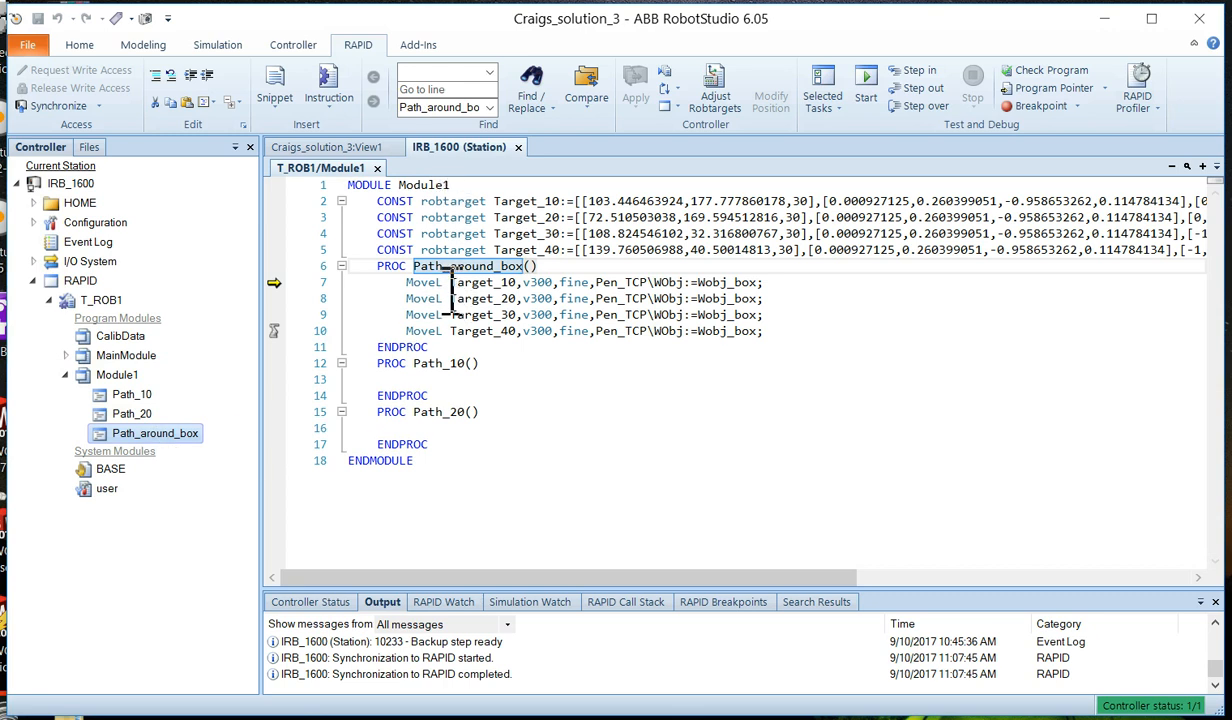
{"action": "left_click", "coordinate": [790, 331]}
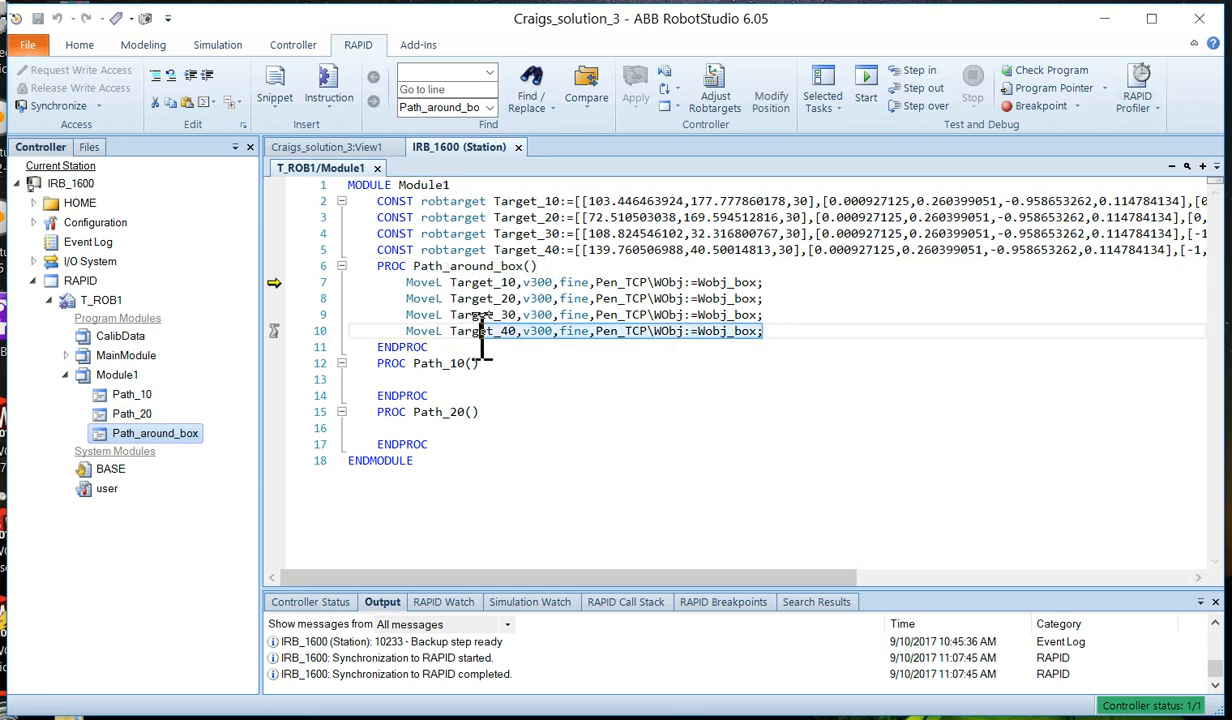
{"action": "left_click_drag", "start_coordinate": [764, 331], "coordinate": [352, 282]}
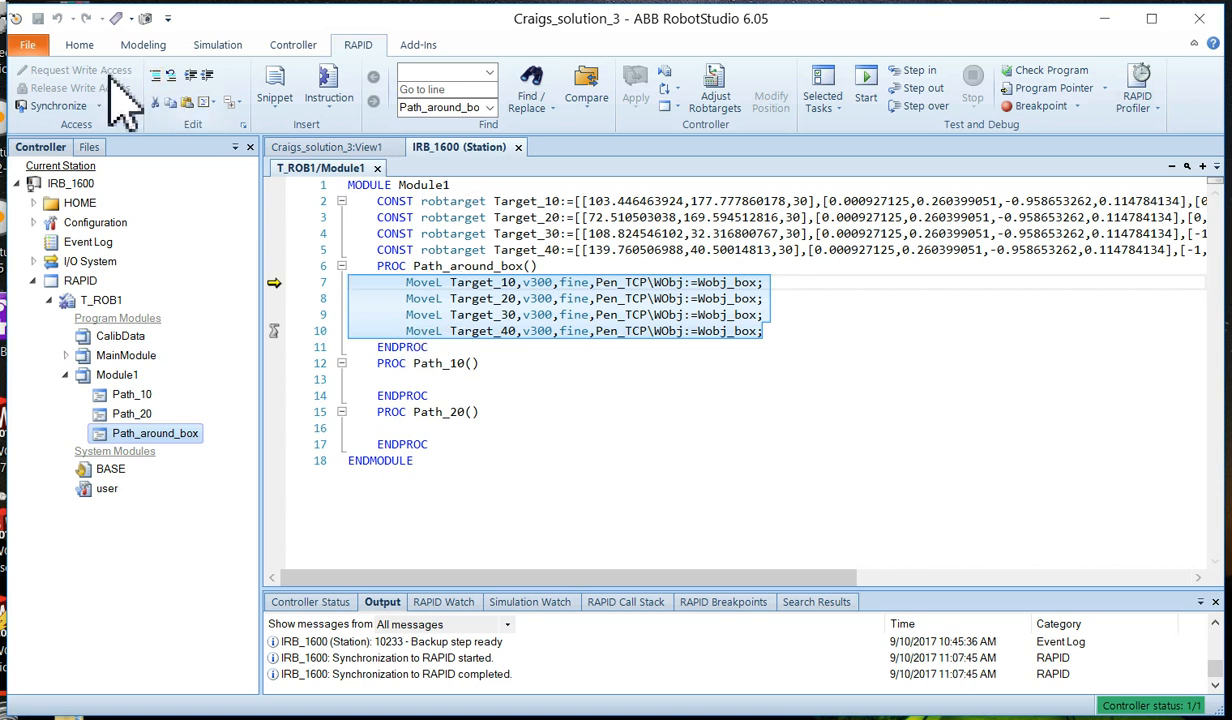
- Set Path_around_box in Paths&Targets as the simulation entry point
{"action": "left_click", "coordinate": [79, 44]}
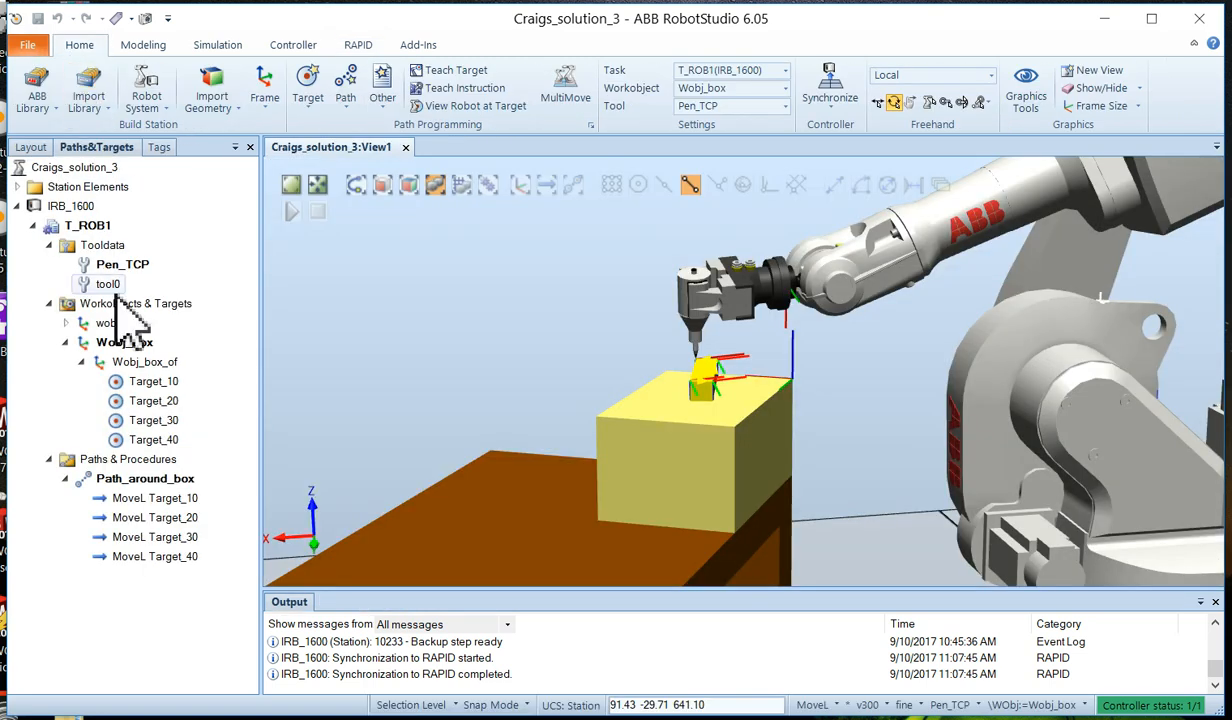
{"action": "left_click", "coordinate": [132, 482]}
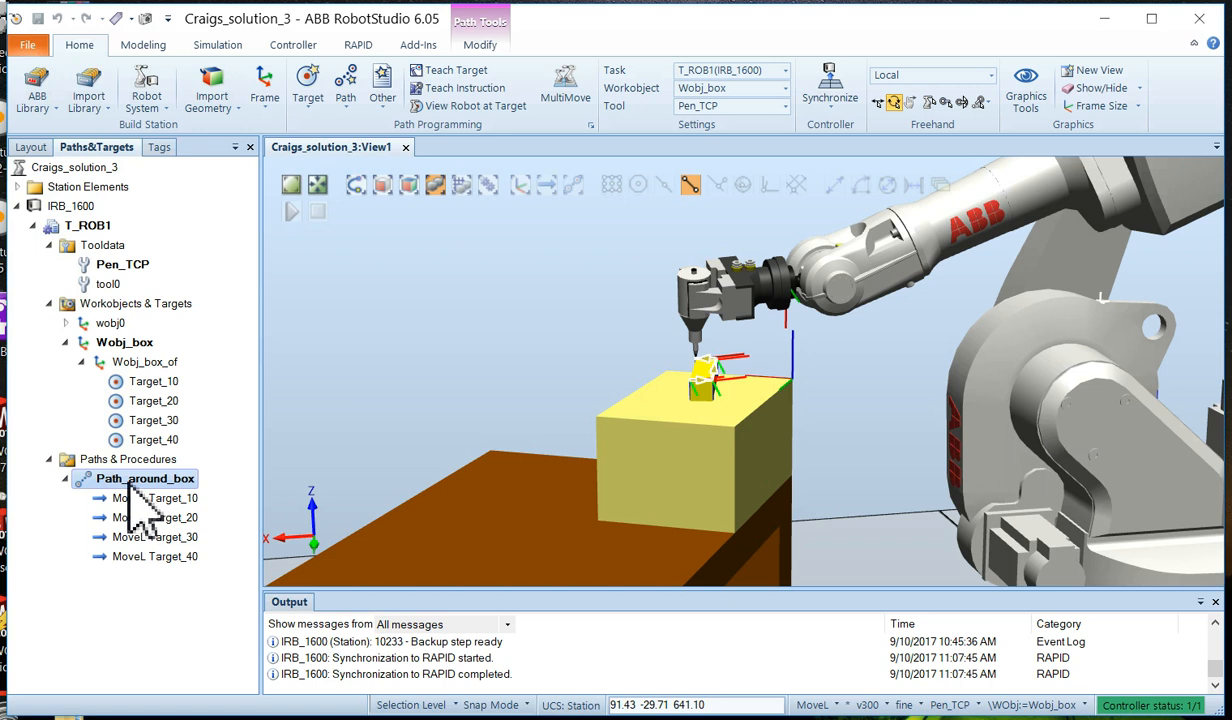
{"action": "right_click", "coordinate": [130, 478]}
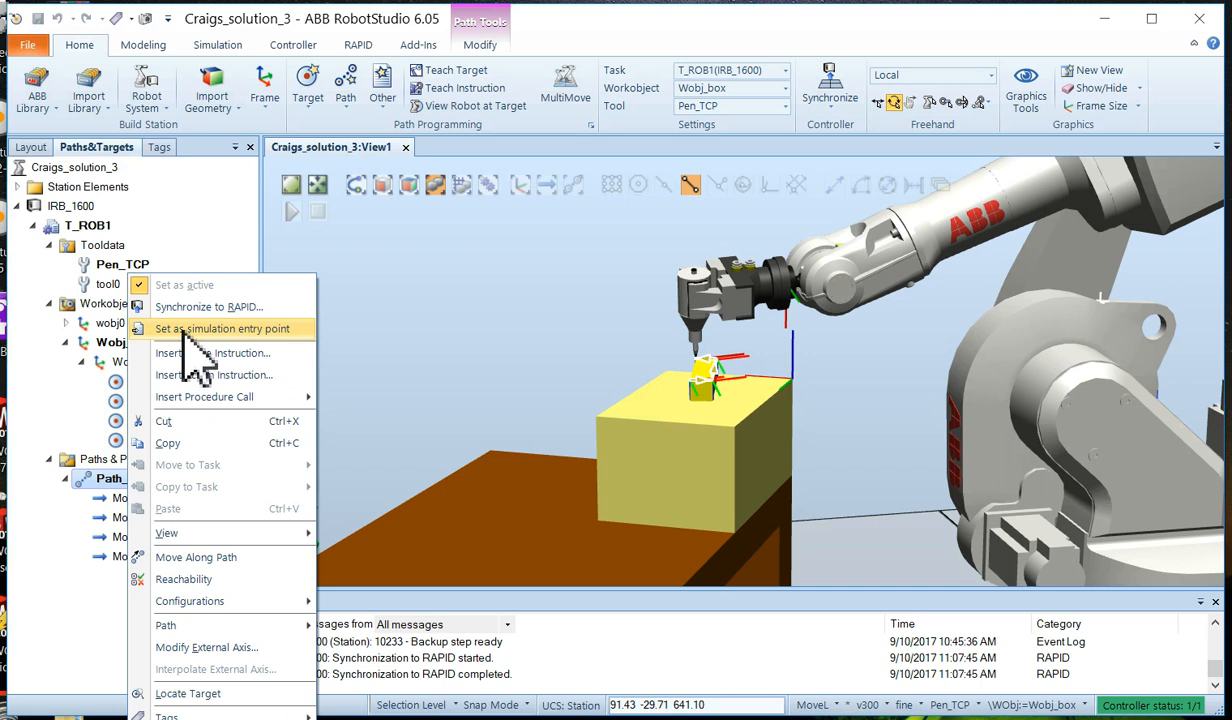
{"action": "left_click", "coordinate": [190, 330]}
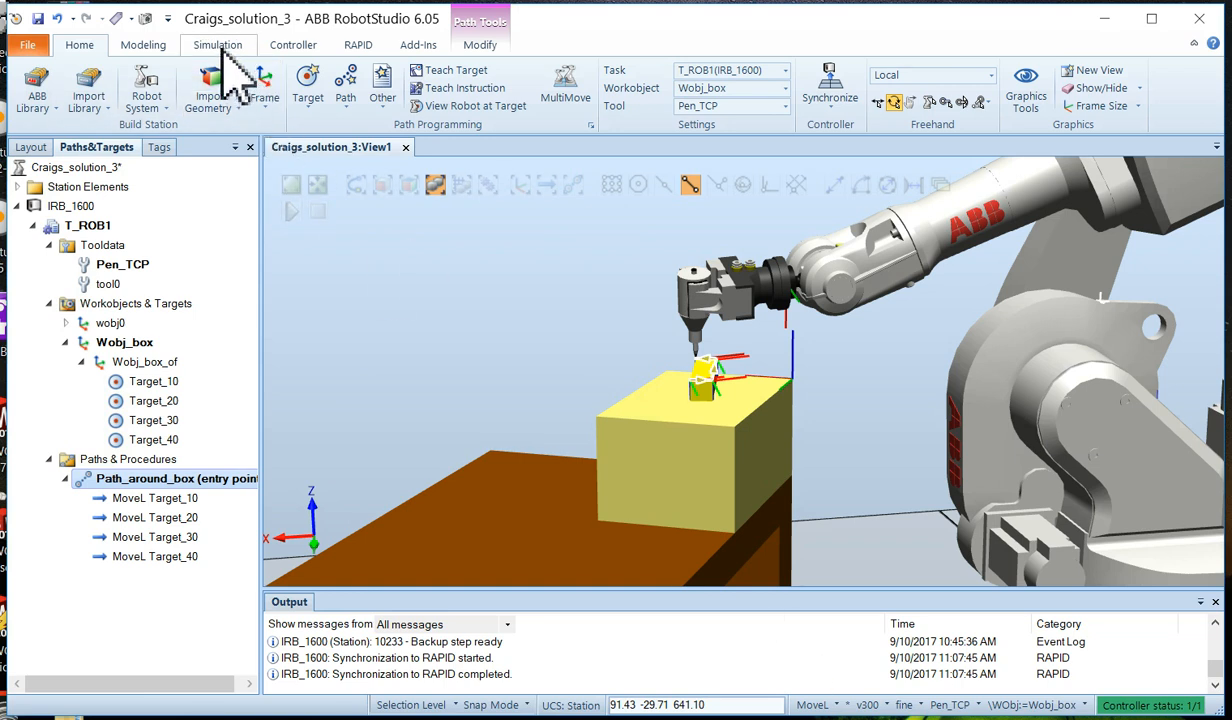
- Play the simulation repeatedly so the robot's pen traces the box targets, viewing the box up close
{"action": "left_click", "coordinate": [222, 46]}
{"action": "left_click", "coordinate": [256, 80]}
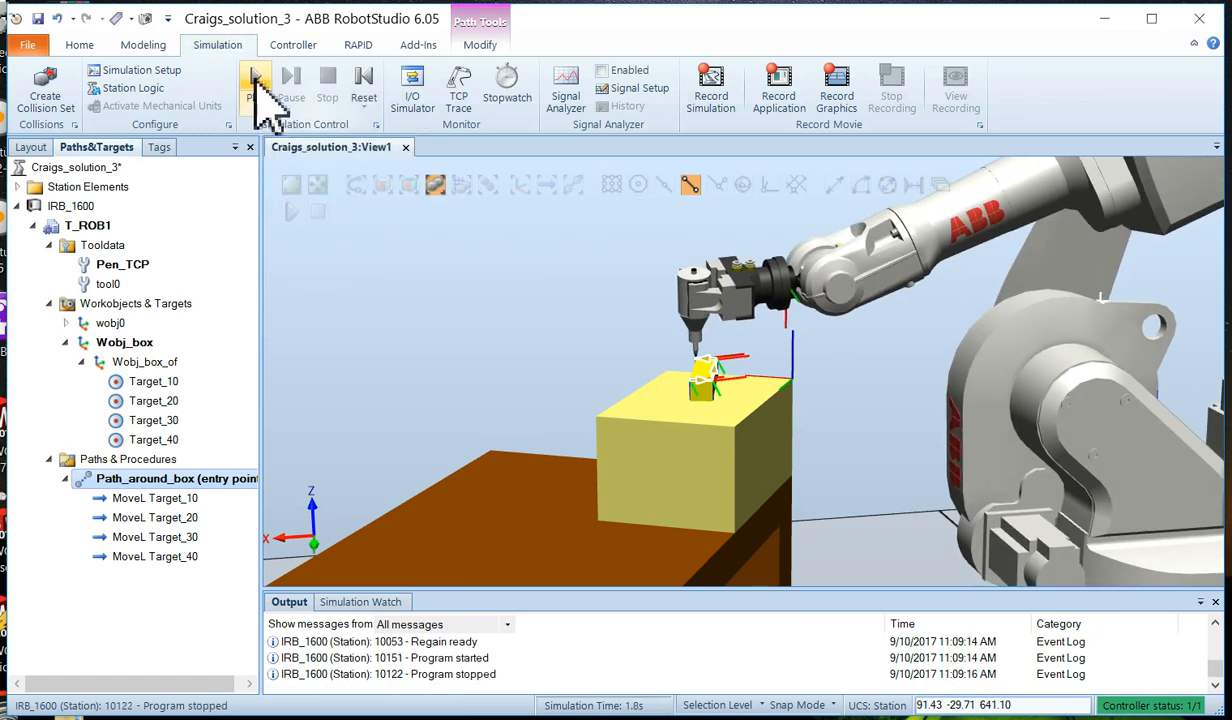
{"action": "left_click", "coordinate": [256, 80]}
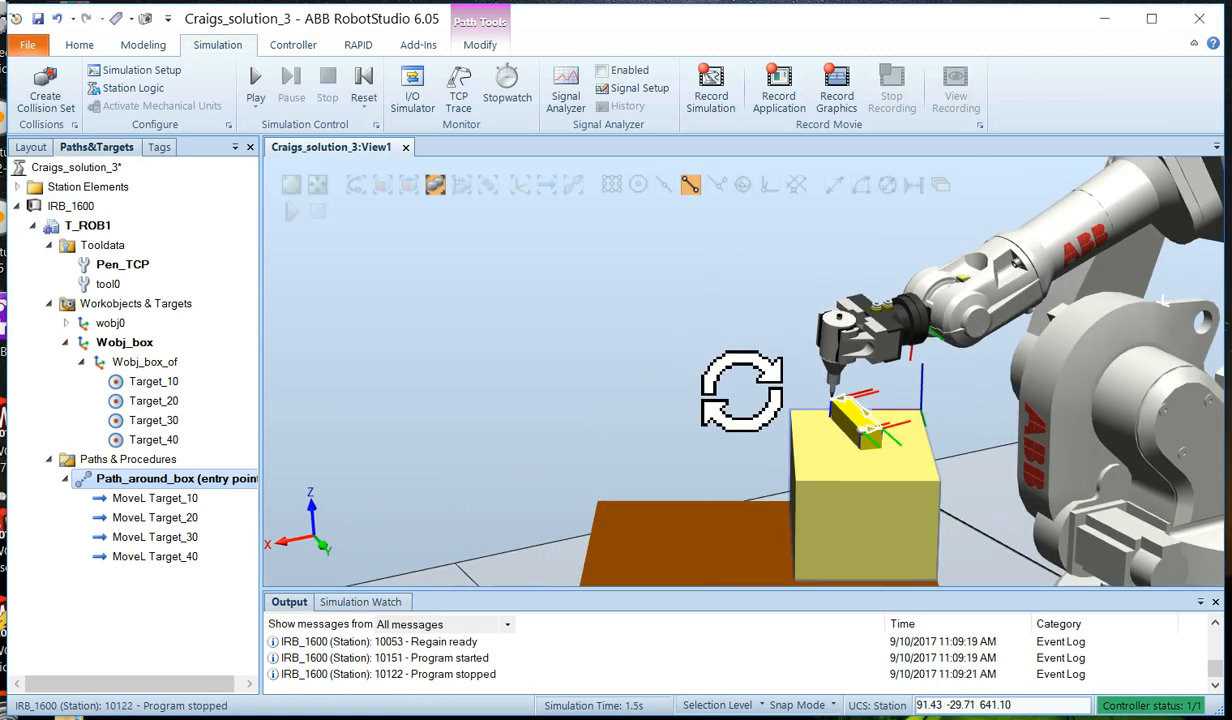
{"action": "middle_click_drag", "start_coordinate": [710, 435], "coordinate": [772, 420], "text": "ctrl+shift"}
{"action": "scroll", "coordinate": [905, 460], "scroll_direction": "up", "scroll_amount": 3}
{"action": "scroll", "coordinate": [905, 460], "scroll_direction": "up", "scroll_amount": 3}
{"action": "scroll", "coordinate": [905, 460], "scroll_direction": "up", "scroll_amount": 3}
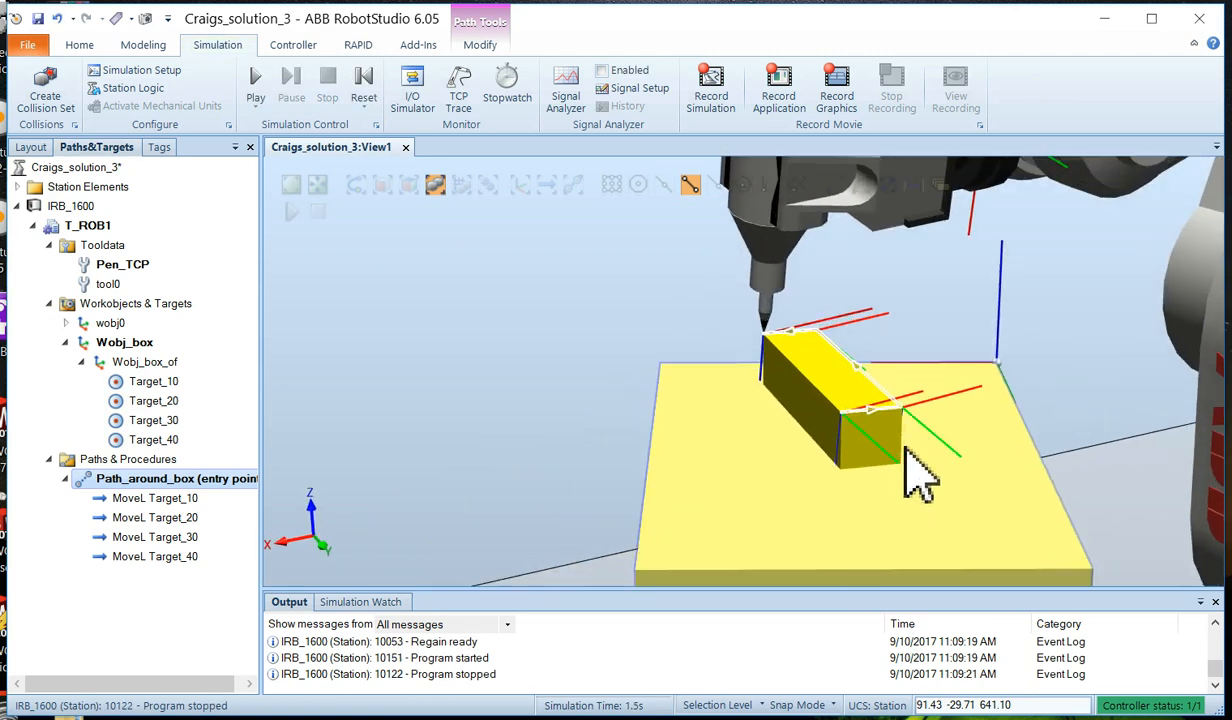
{"action": "left_click", "coordinate": [256, 80]}
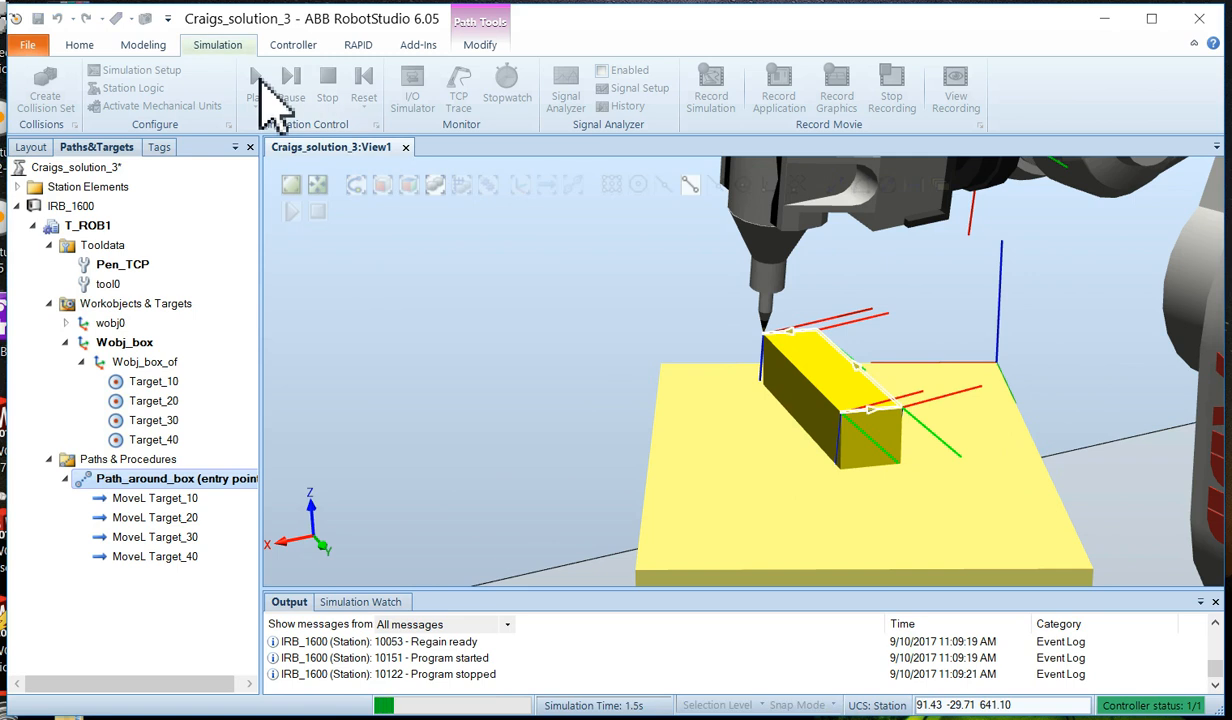